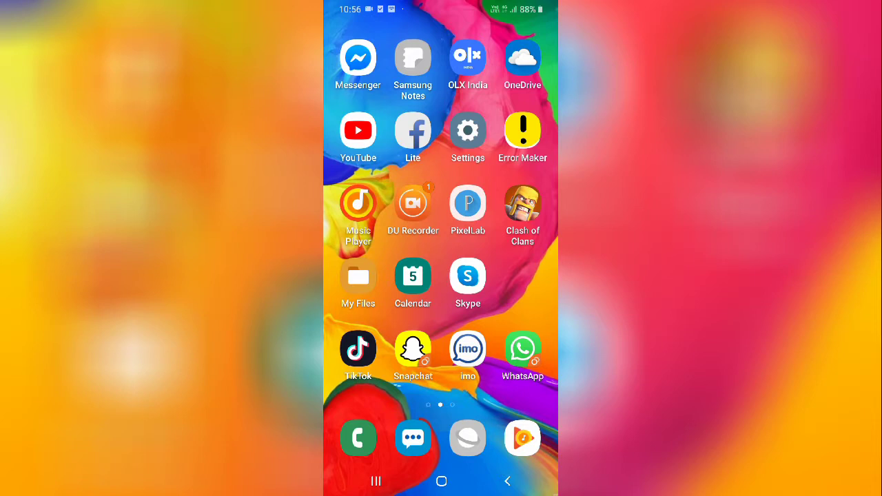
Open Settings and go to Advanced features > Motions and gestures.
click(468, 131)
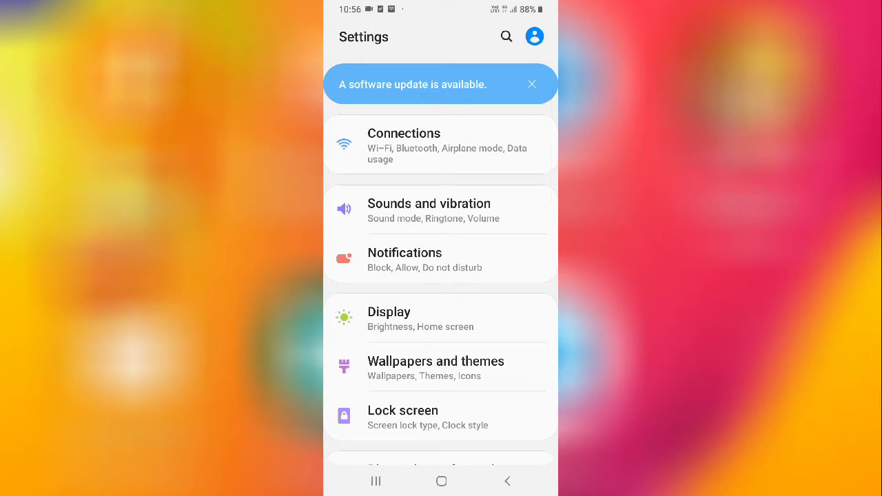
drag(522, 358, 522, 187)
drag(515, 372, 514, 205)
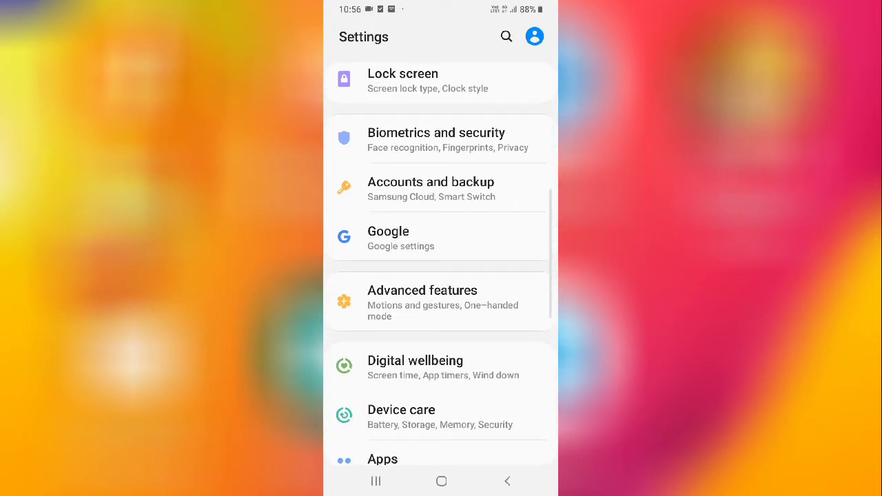
click(422, 301)
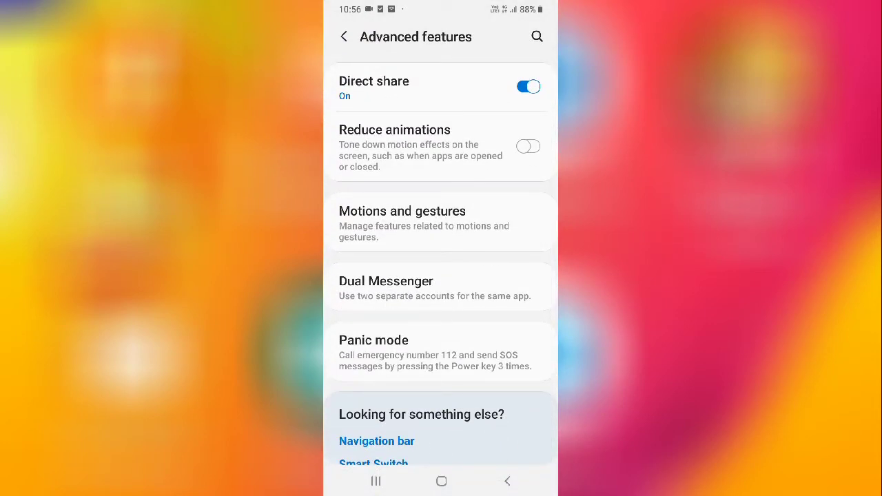
click(402, 220)
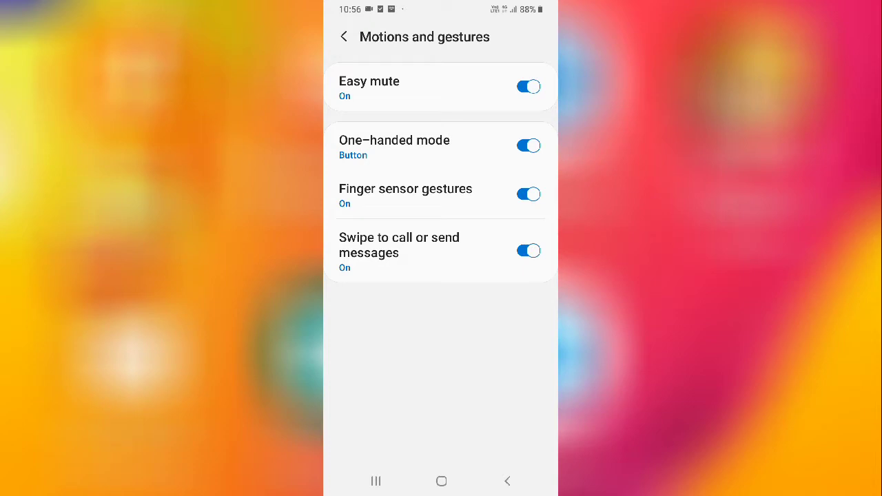
Turn Easy mute off, then back on from its page; then switch One-handed mode off.
click(529, 86)
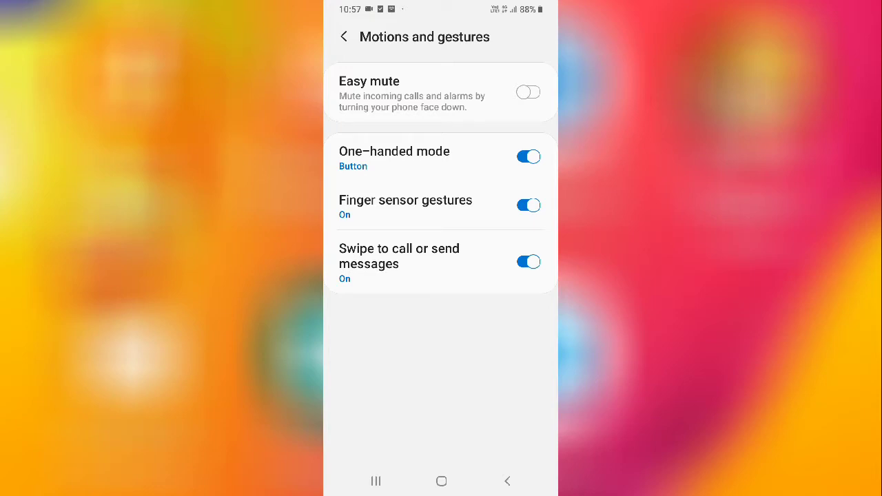
click(413, 92)
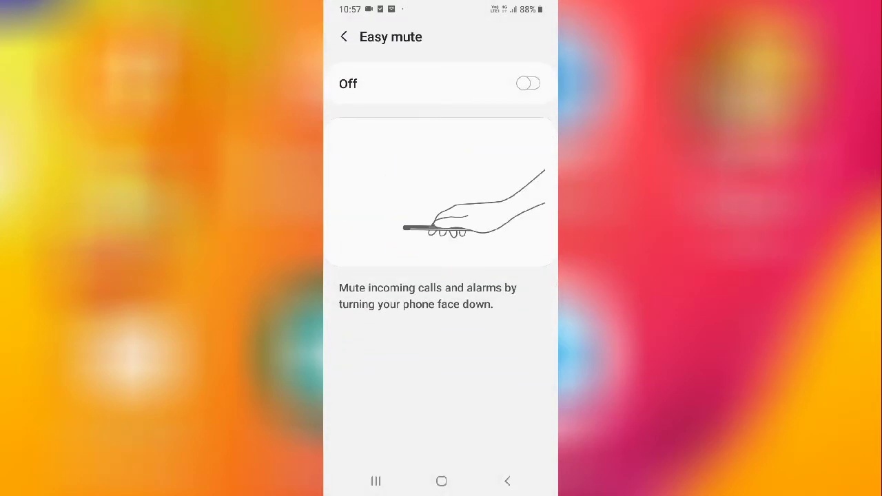
click(528, 83)
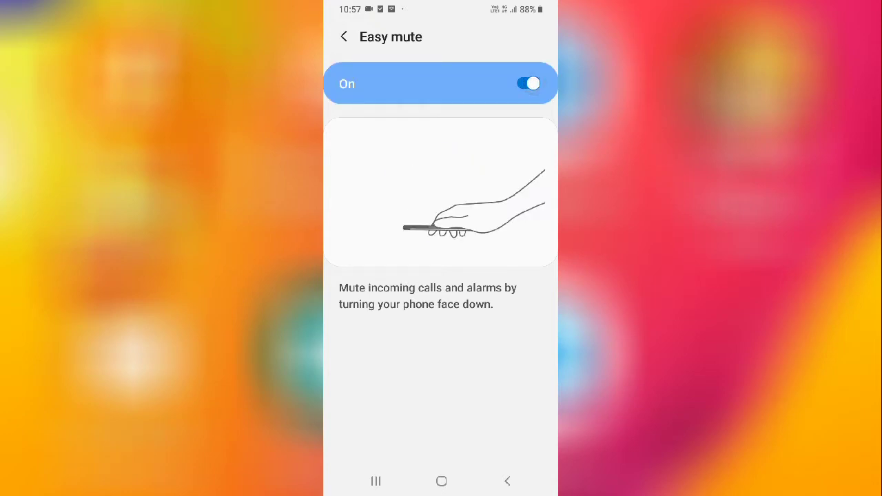
click(344, 36)
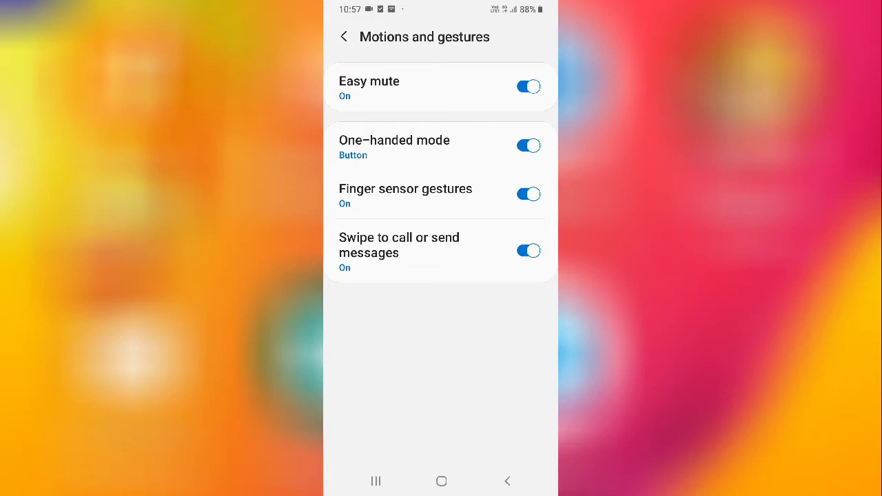
click(528, 145)
Switch One-handed mode on using the Gesture method instead of Button.
click(413, 157)
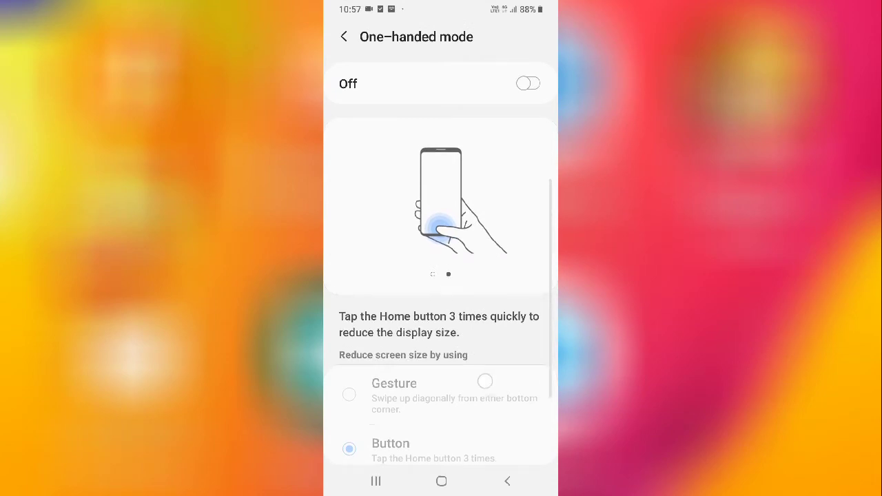
scroll(442, 310, down, 1)
click(528, 83)
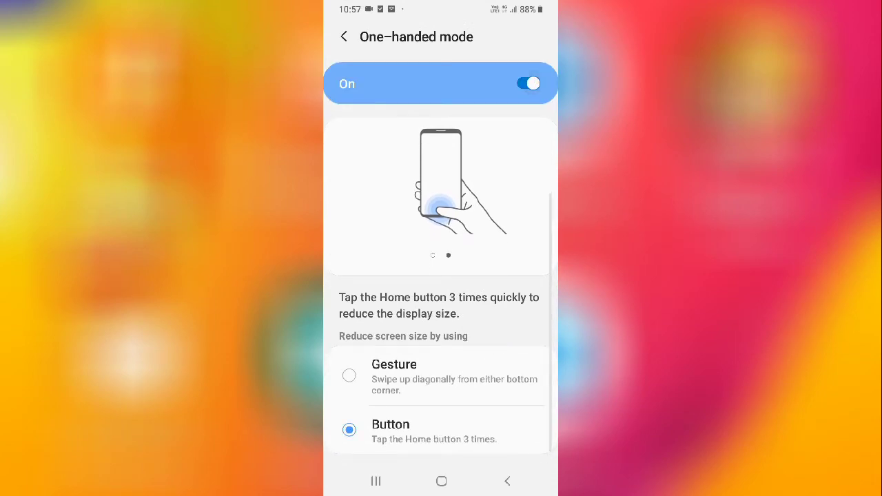
click(386, 376)
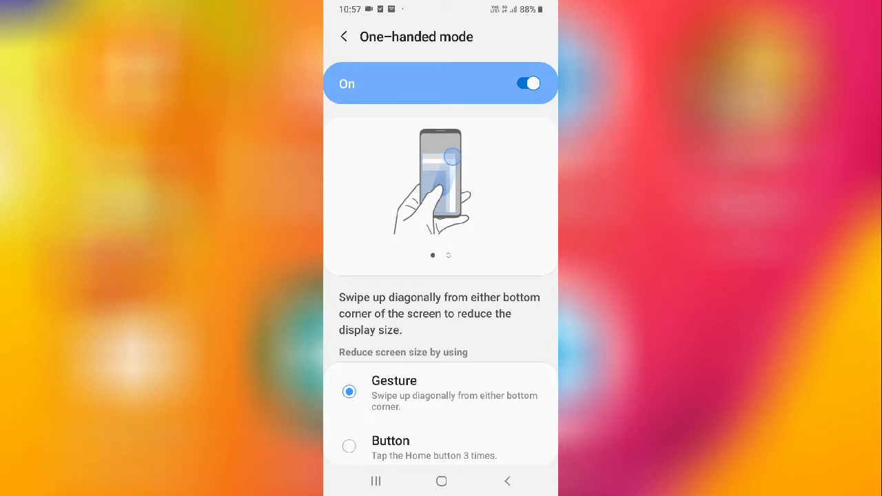
click(507, 481)
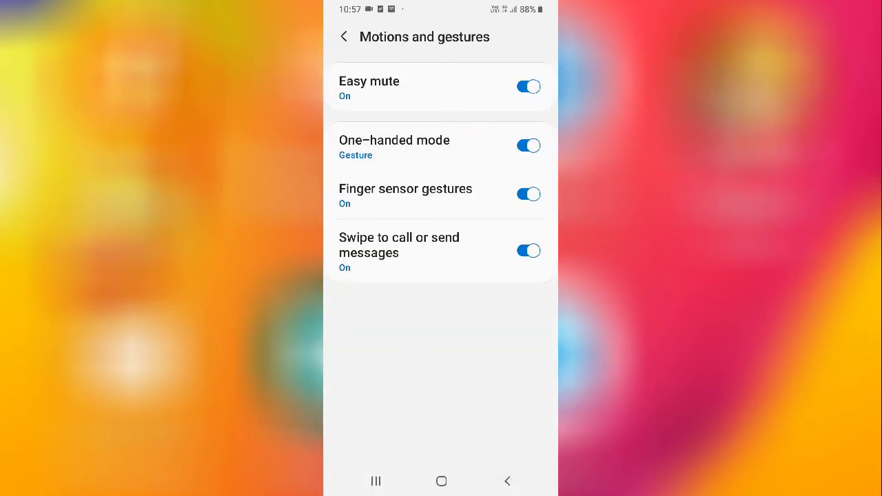
Reopen the One-handed mode page to check the Gesture setting, then return to the list.
click(394, 146)
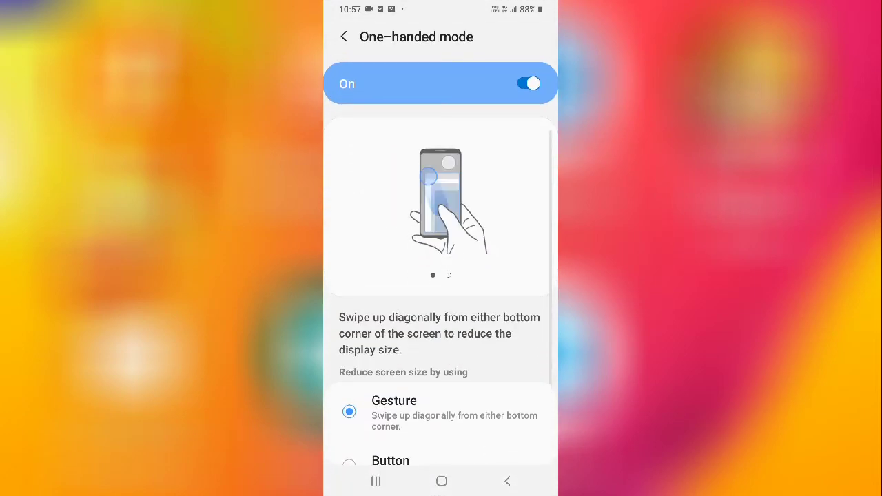
scroll(442, 310, down, 3)
click(344, 36)
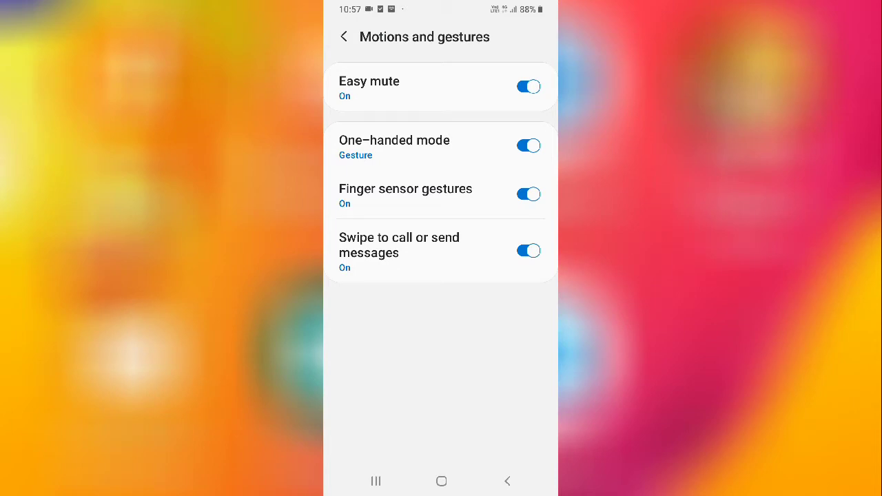
Turn Finger sensor gestures off, then back on from its page; then open Swipe to call.
click(529, 194)
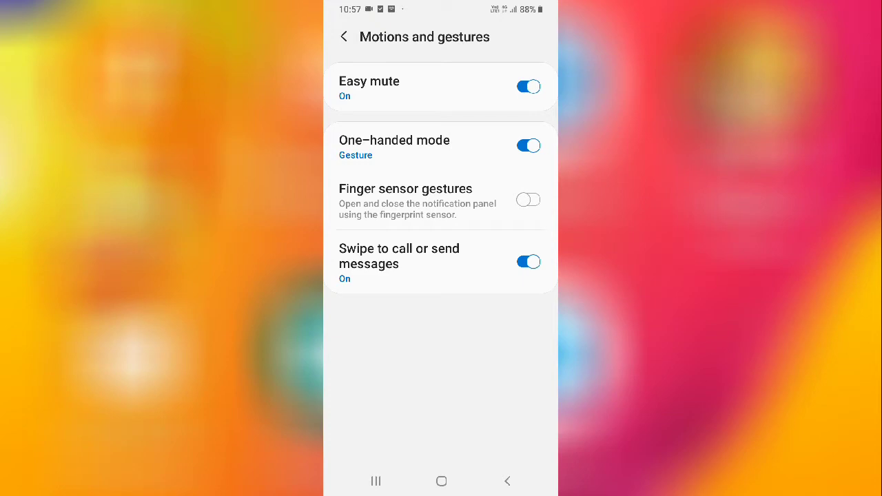
click(406, 200)
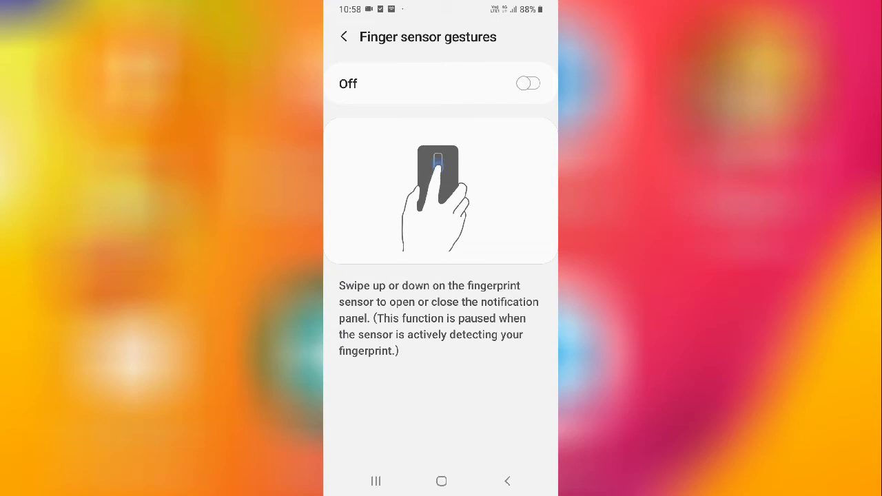
mouse_move(508, 199)
mouse_down()
mouse_move(519, 161)
mouse_move(492, 238)
mouse_move(515, 155)
mouse_up()
click(528, 84)
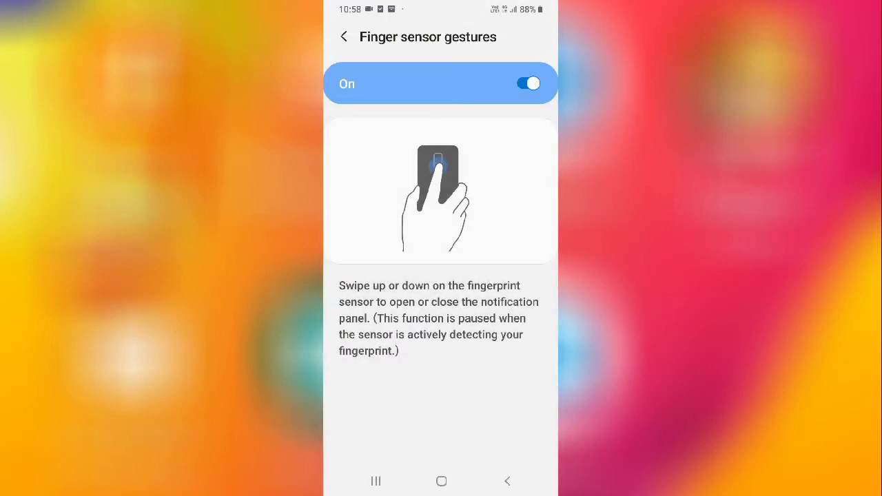
click(507, 481)
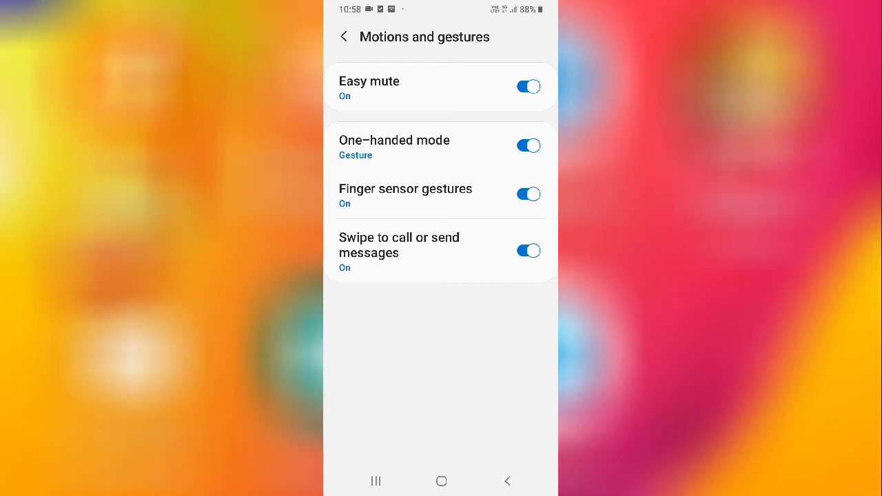
click(421, 249)
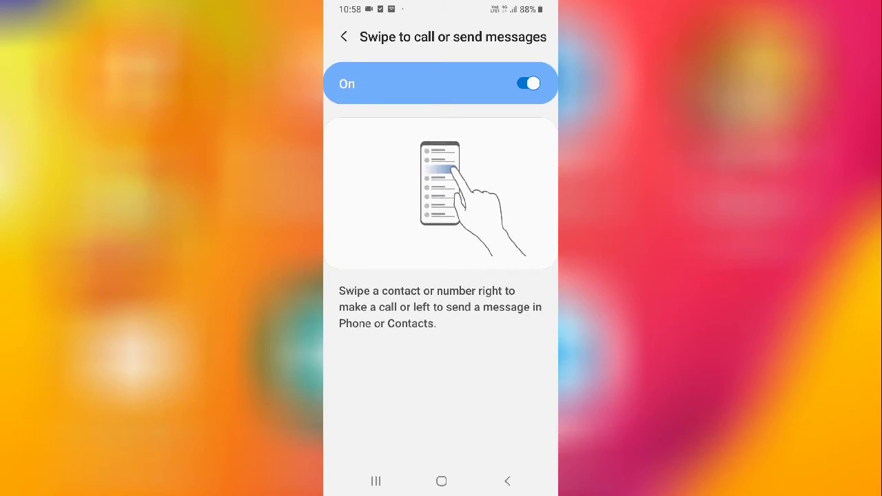
Confirm Swipe to call or send messages is on, then open the Phone app's recent calls.
drag(478, 230, 537, 231)
click(441, 481)
click(357, 437)
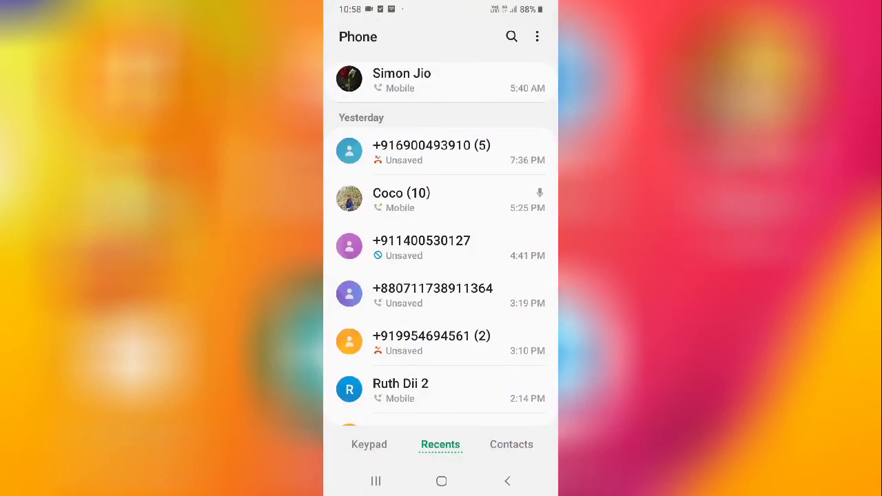
Swipe the 198 recent-call entry right to demo swipe-to-call, then return home.
scroll(441, 275, down, 5)
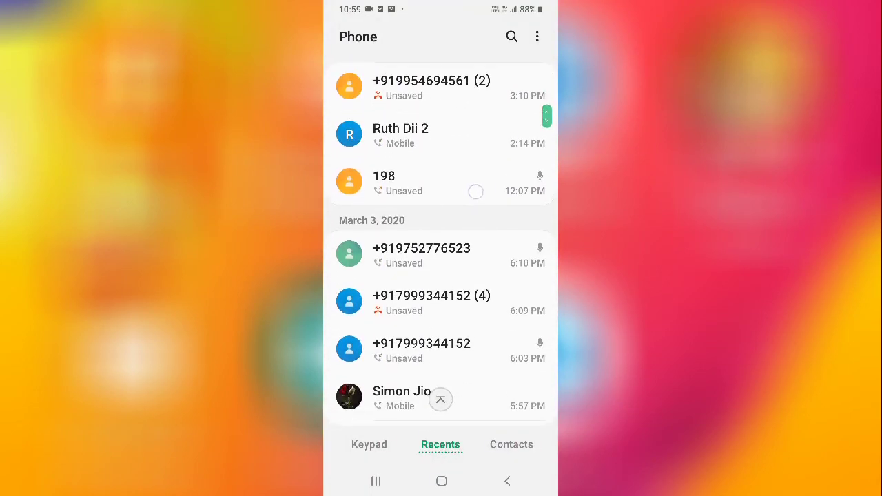
drag(508, 209, 498, 248)
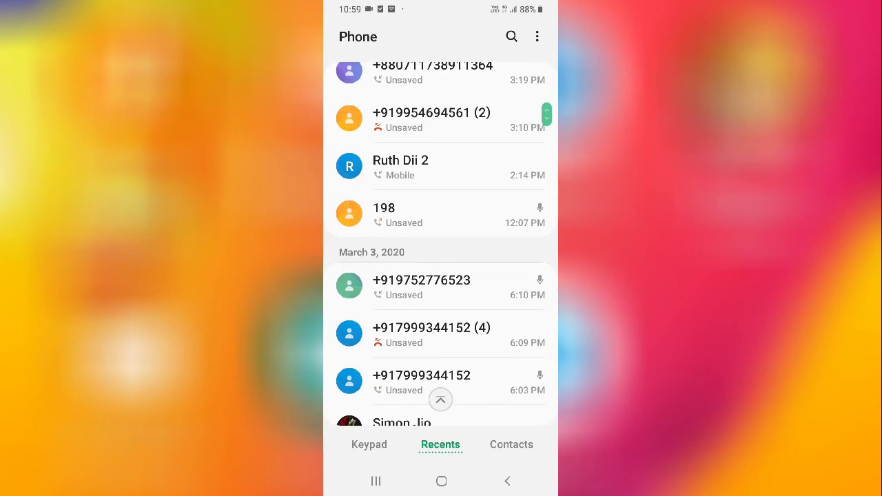
mouse_move(416, 215)
mouse_down()
mouse_move(543, 215)
mouse_move(504, 211)
mouse_move(364, 230)
mouse_move(514, 220)
mouse_up()
click(441, 481)
click(376, 481)
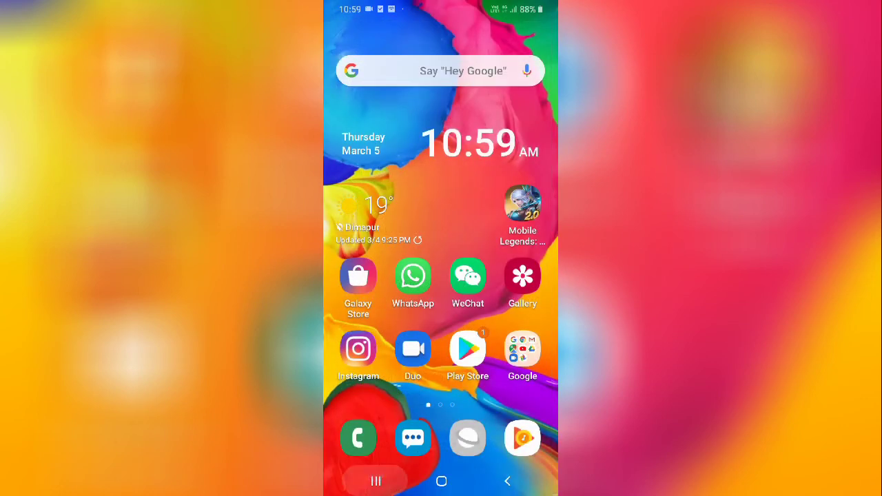
drag(472, 267, 545, 264)
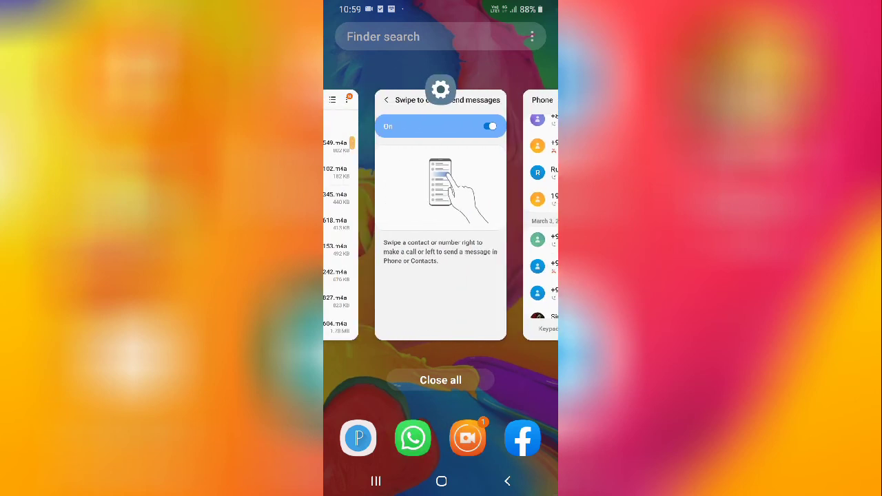
click(485, 235)
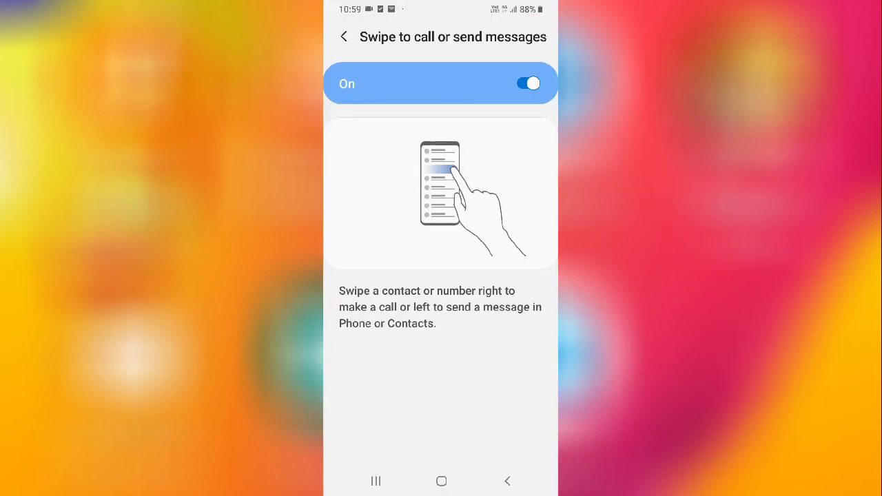
click(508, 481)
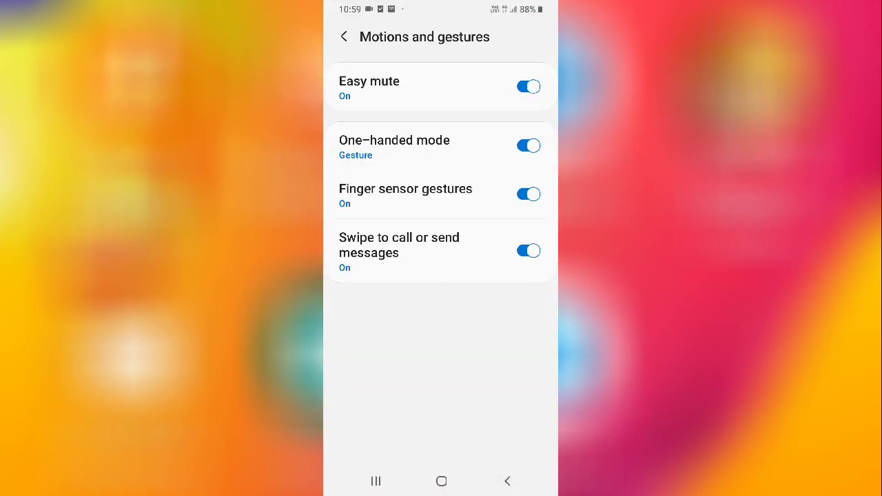
click(508, 481)
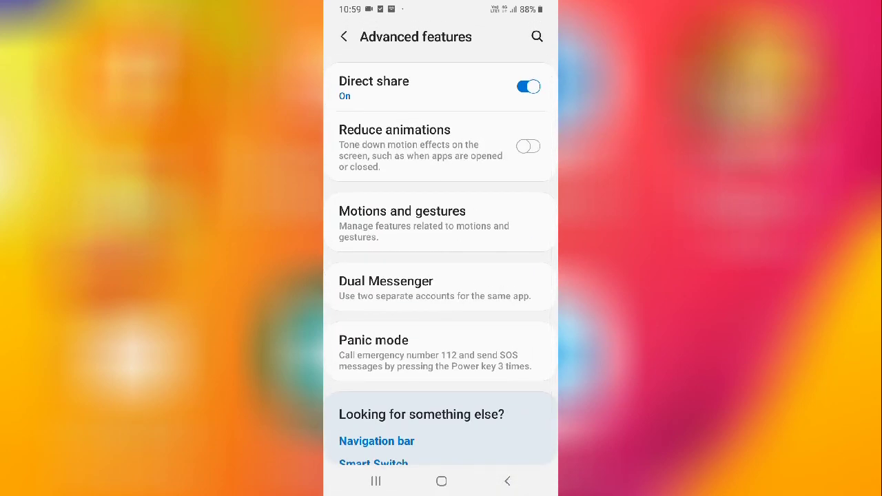
click(508, 481)
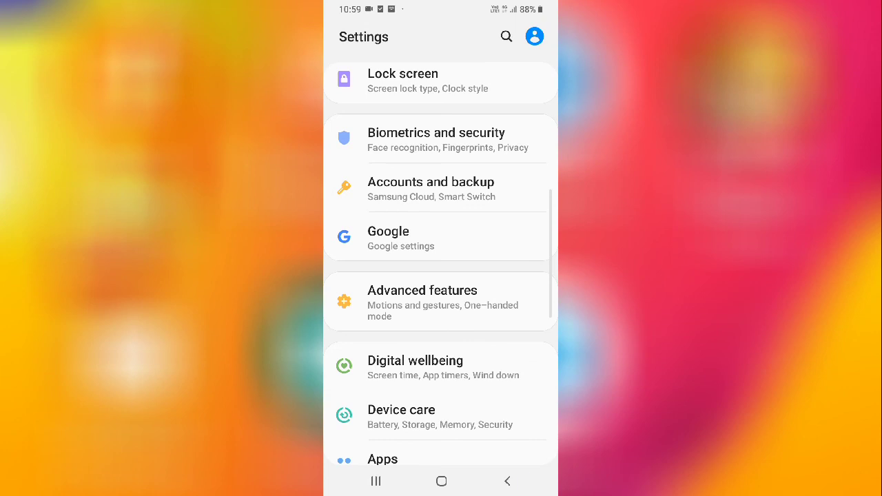
click(507, 481)
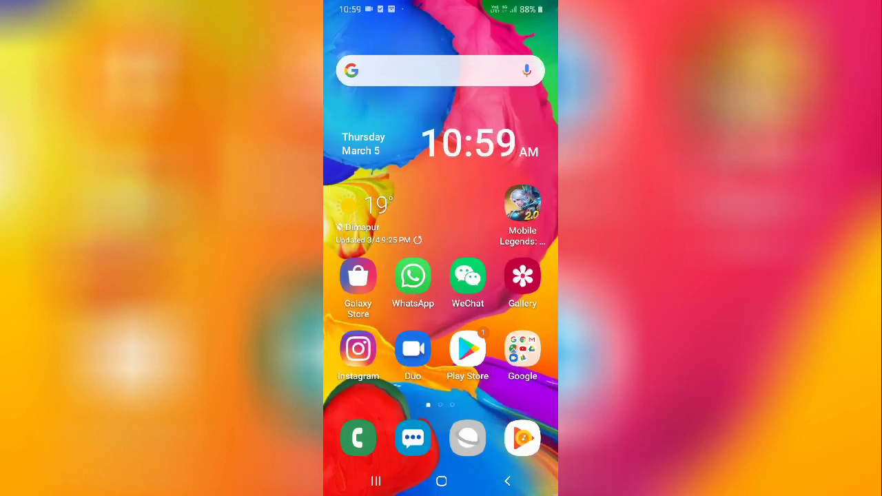